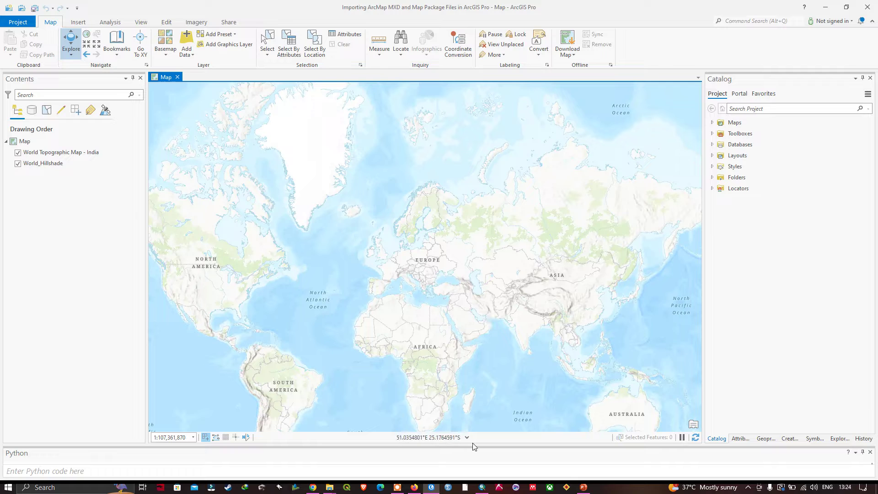
# Check the original map in ArcMap, then back in ArcGIS Pro show the Catalog pane from View
pyautogui.click(482, 487)
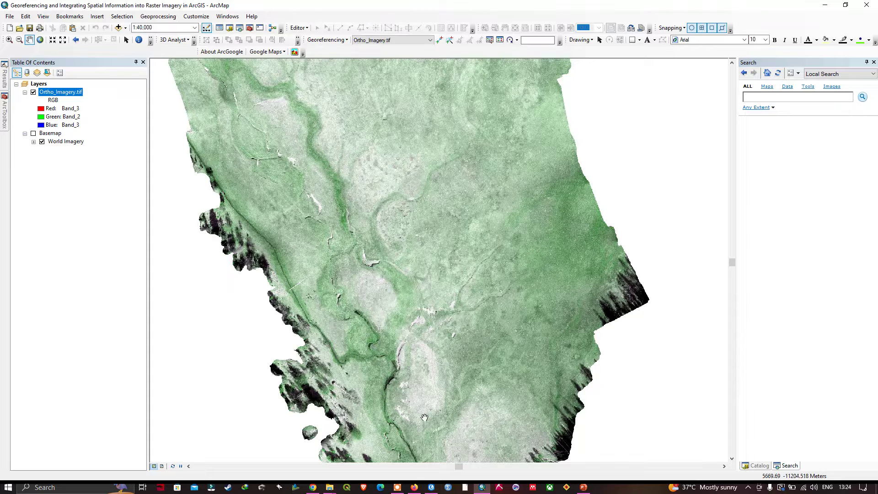
pyautogui.click(431, 487)
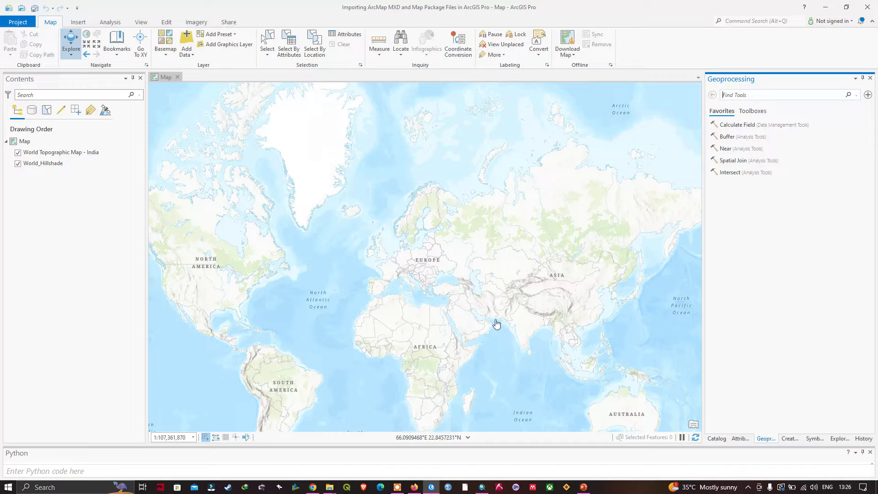
pyautogui.click(143, 23)
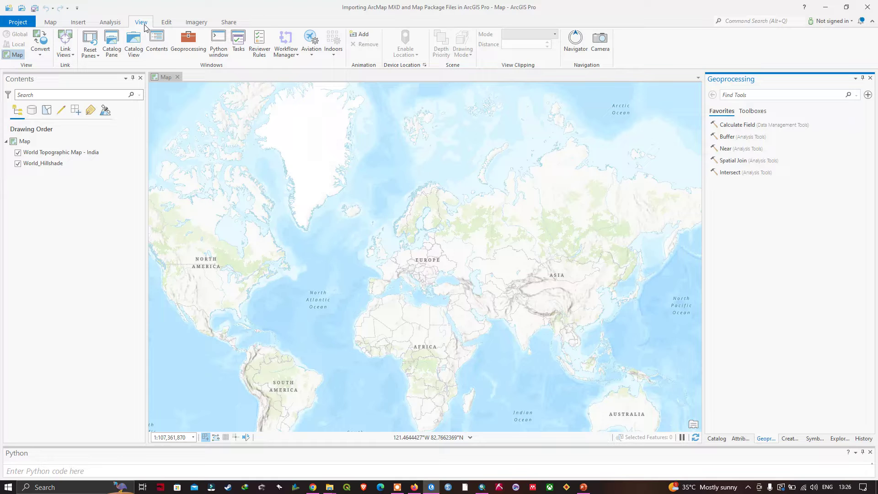
pyautogui.click(112, 50)
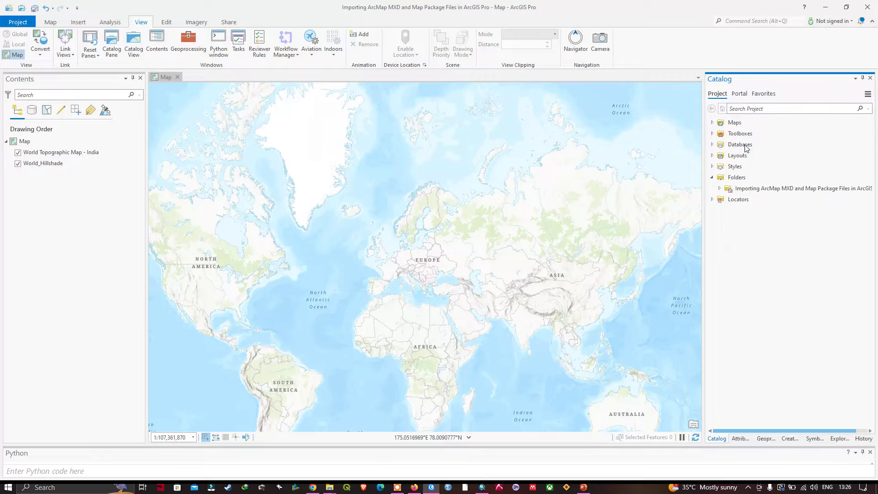
# Add a folder connection to E:\ArcGIS under the project's Folders
pyautogui.rightClick(732, 181)
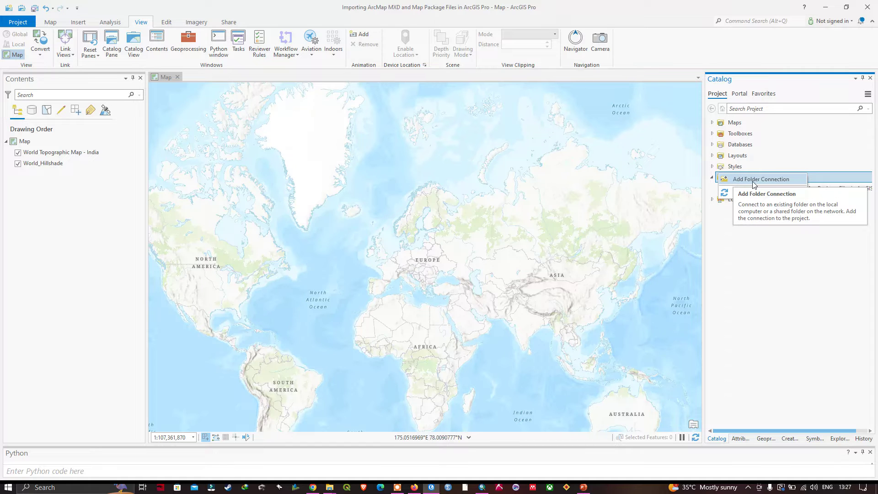
pyautogui.click(753, 184)
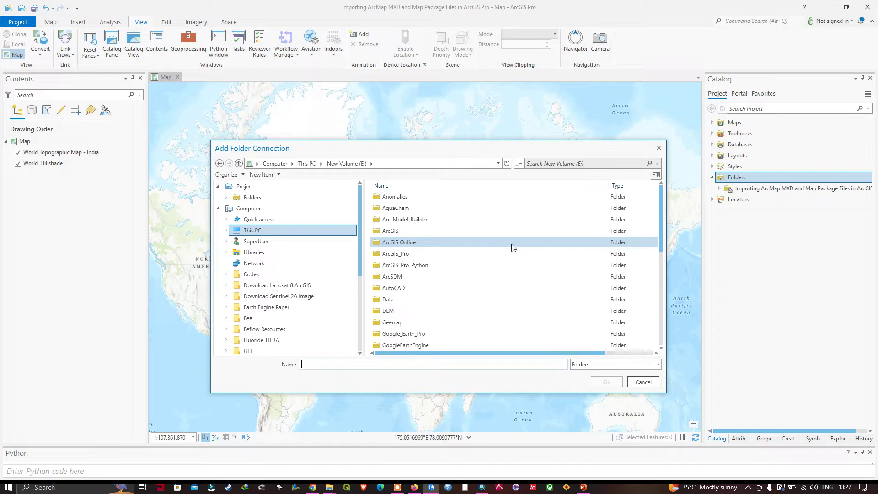
pyautogui.doubleClick(389, 232)
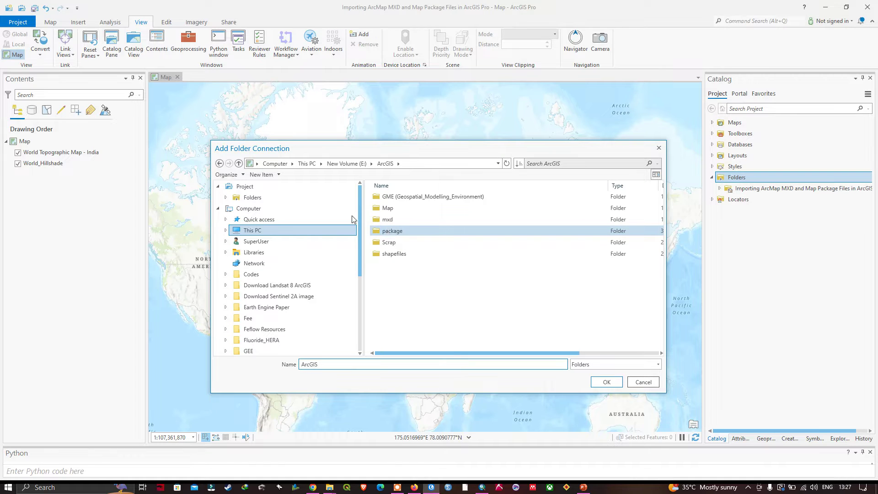
pyautogui.click(238, 163)
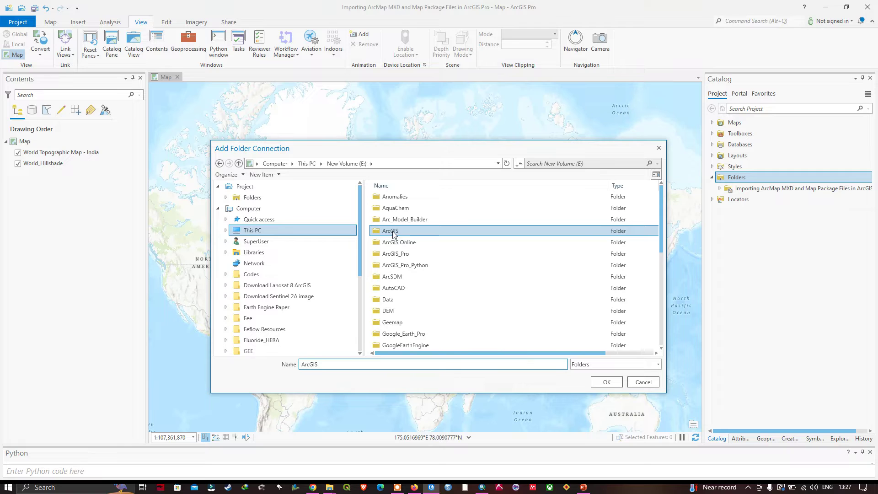
pyautogui.click(618, 382)
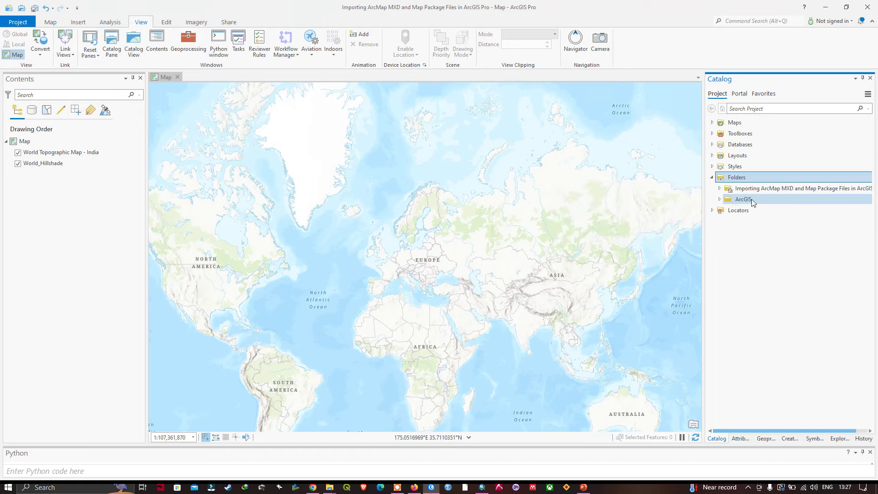
# Expand the ArcGIS folder and Import And Open the Georeferencing .mxd
pyautogui.click(720, 199)
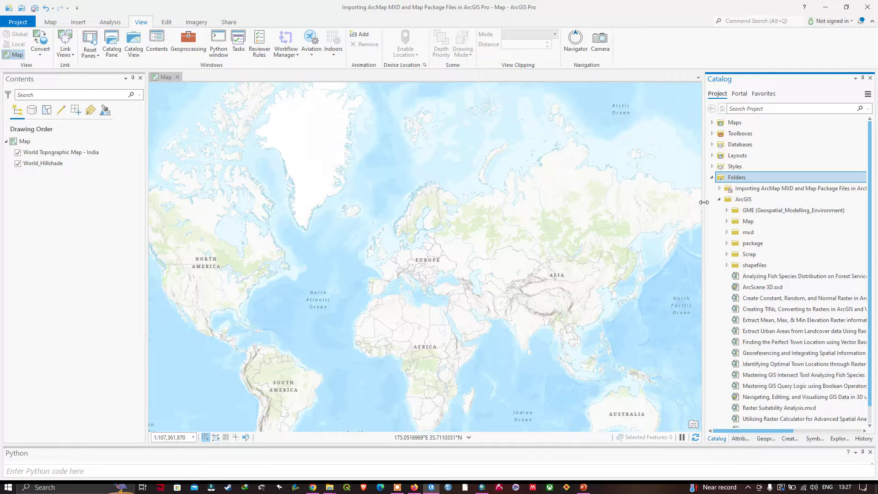
pyautogui.moveTo(703, 203); pyautogui.dragTo(663, 202)
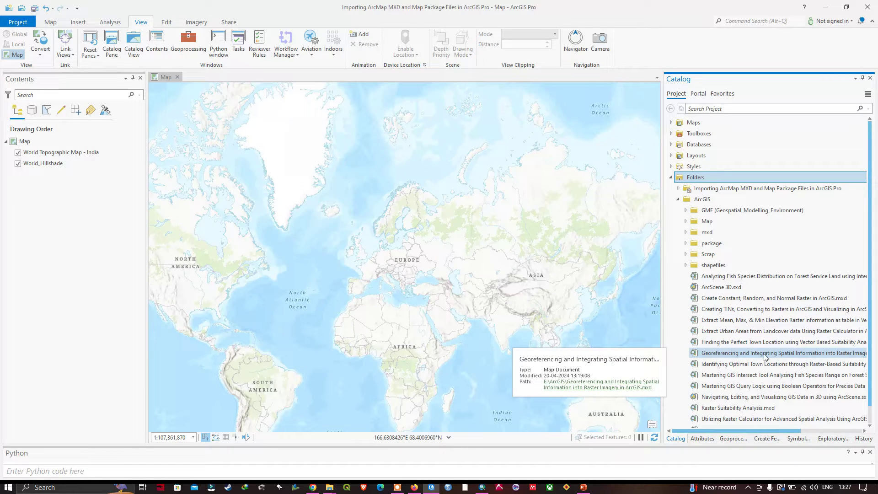
pyautogui.click(724, 354)
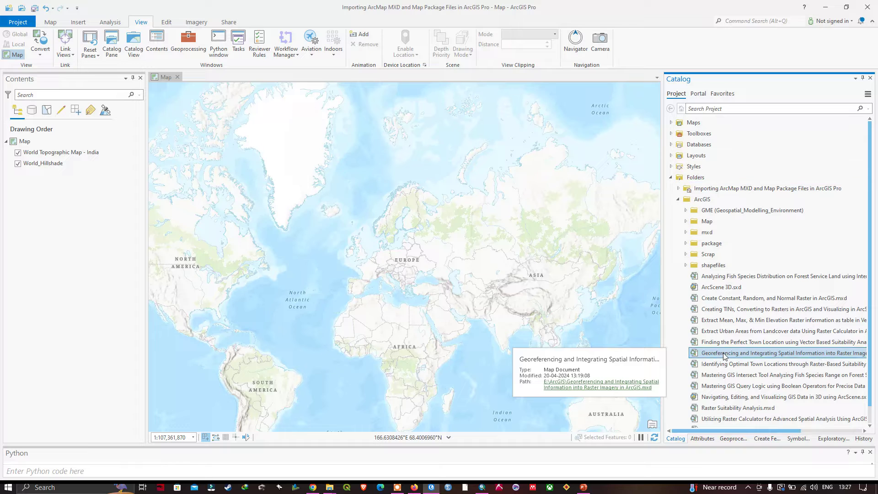
pyautogui.rightClick(723, 355)
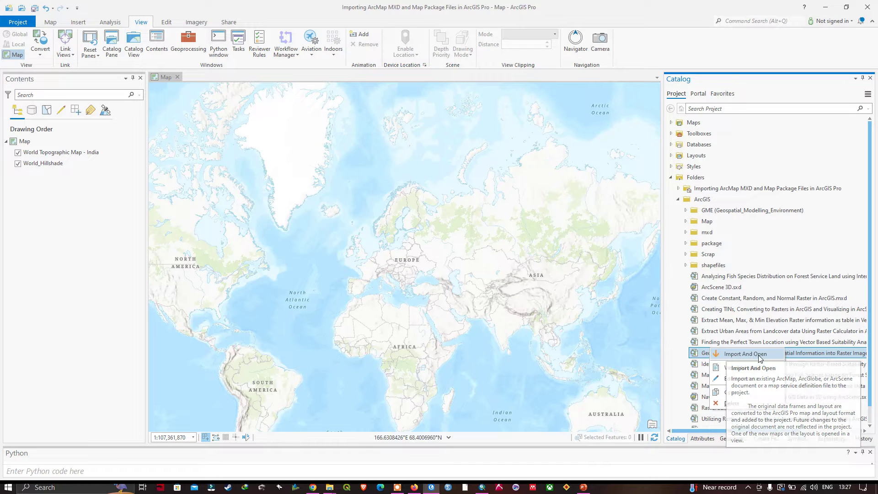
pyautogui.click(745, 354)
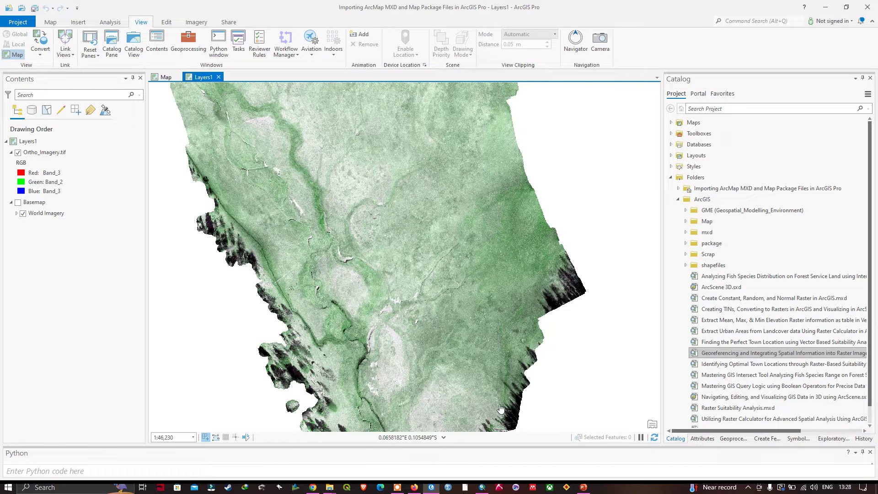
# Bring up the original Georeferencing document in ArcMap to compare with Layers1
pyautogui.click(482, 488)
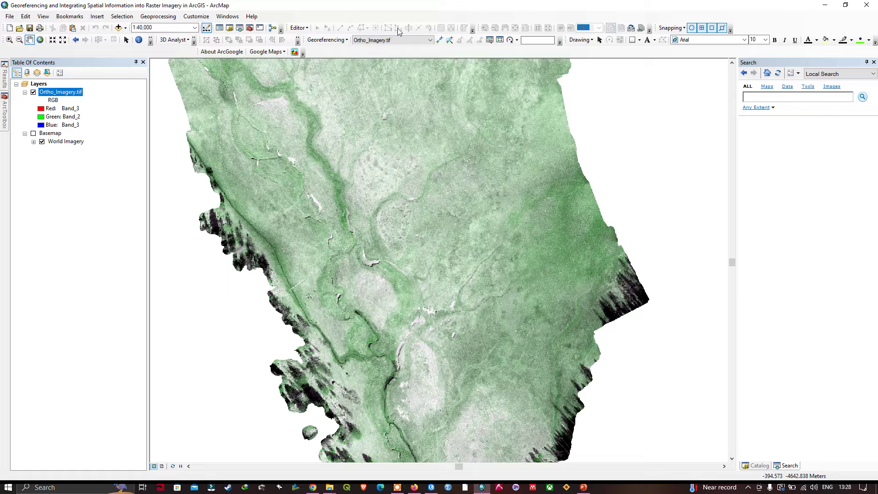
# Minimize ArcMap to get back to the Layers1 map in ArcGIS Pro
pyautogui.click(826, 7)
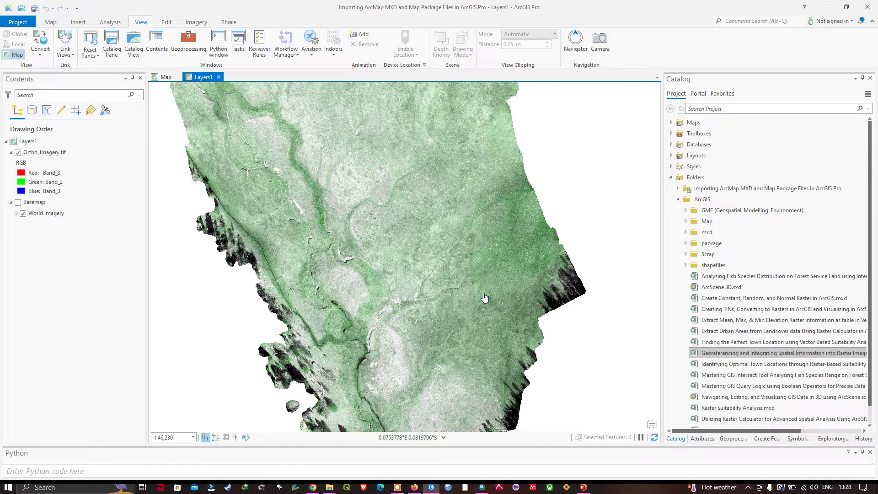
# Collapse the ArcGIS folder and bring up the context options for Folders in Catalog
pyautogui.click(679, 199)
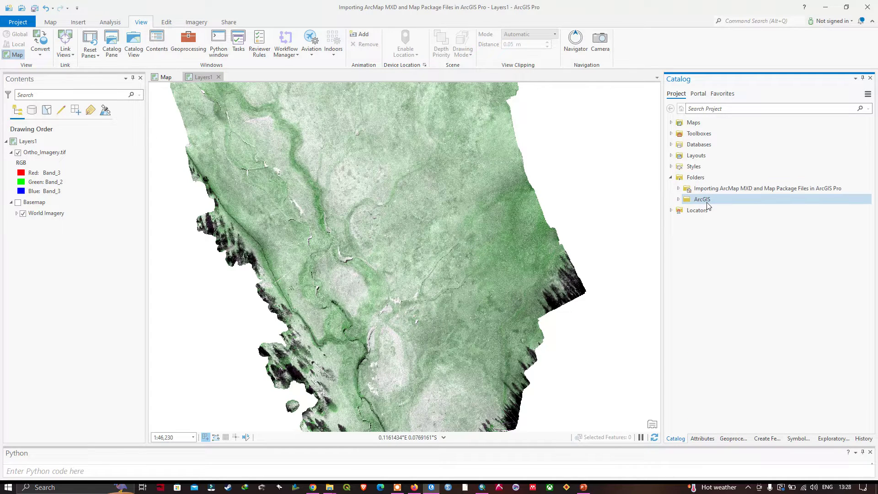
pyautogui.click(722, 213)
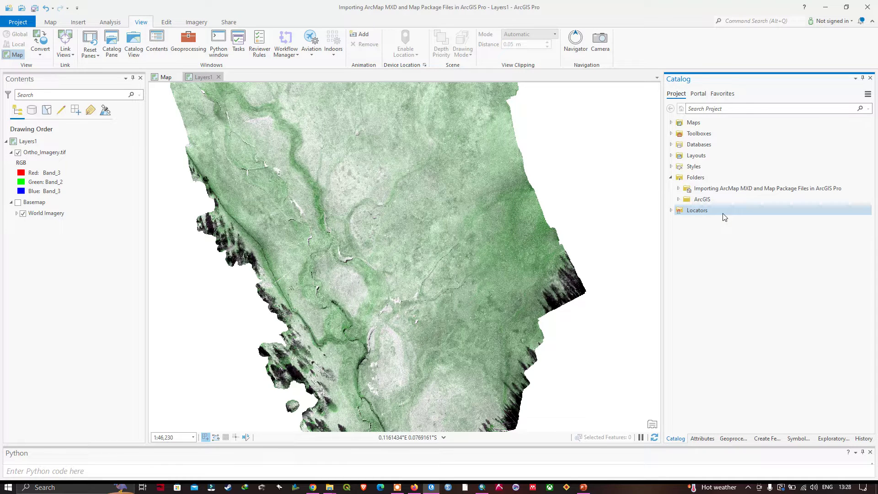
pyautogui.click(700, 180)
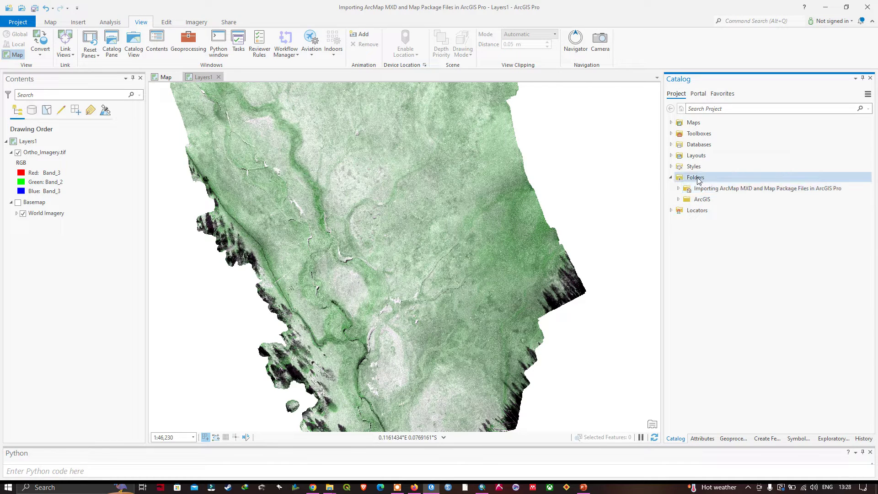
pyautogui.rightClick(699, 180)
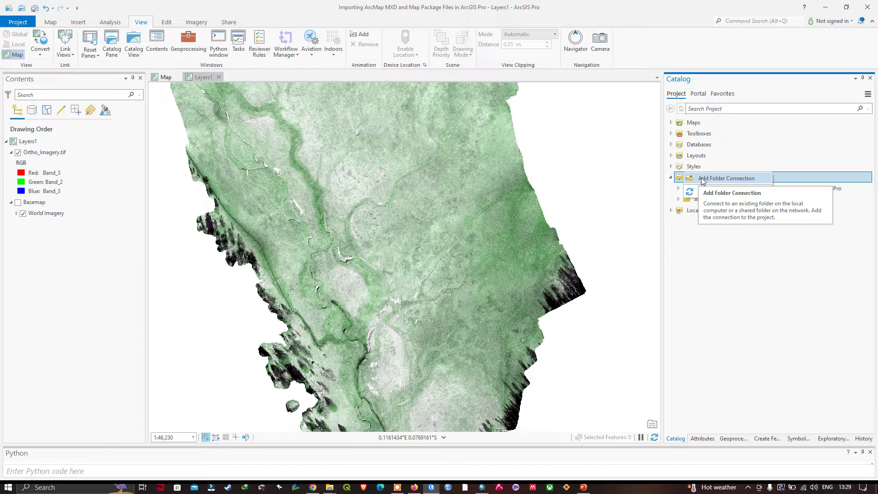
# Connect the project's ArcGIS Map package folder under Folders
pyautogui.click(720, 179)
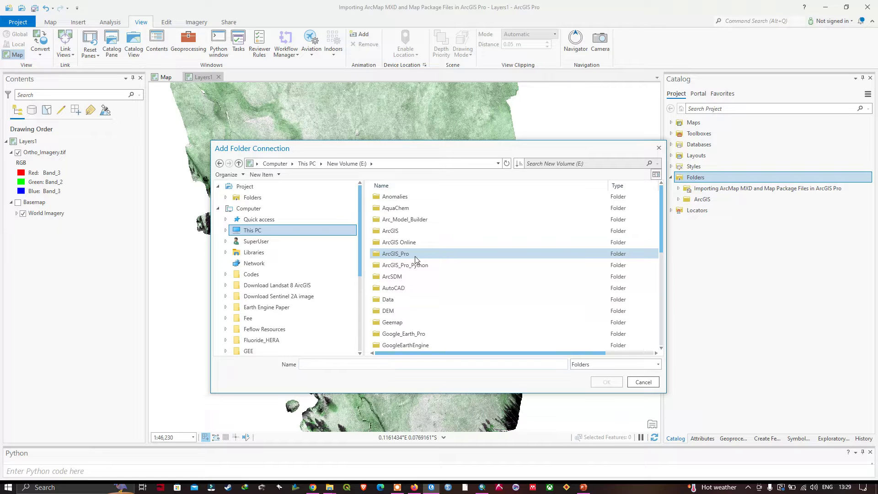
pyautogui.doubleClick(421, 266)
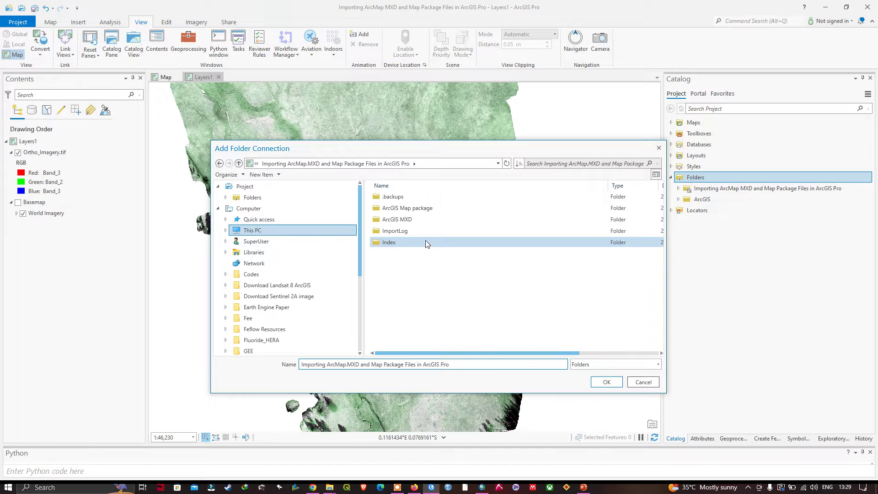
pyautogui.doubleClick(404, 209)
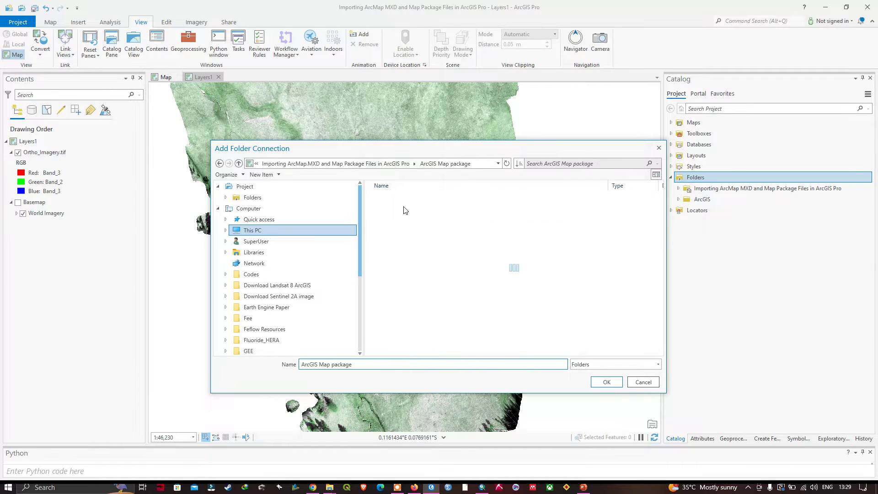
pyautogui.click(239, 164)
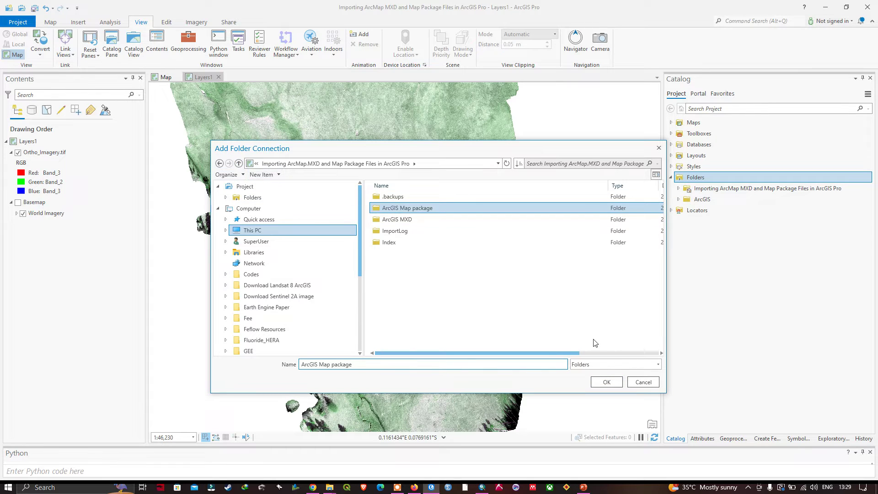
pyautogui.click(607, 382)
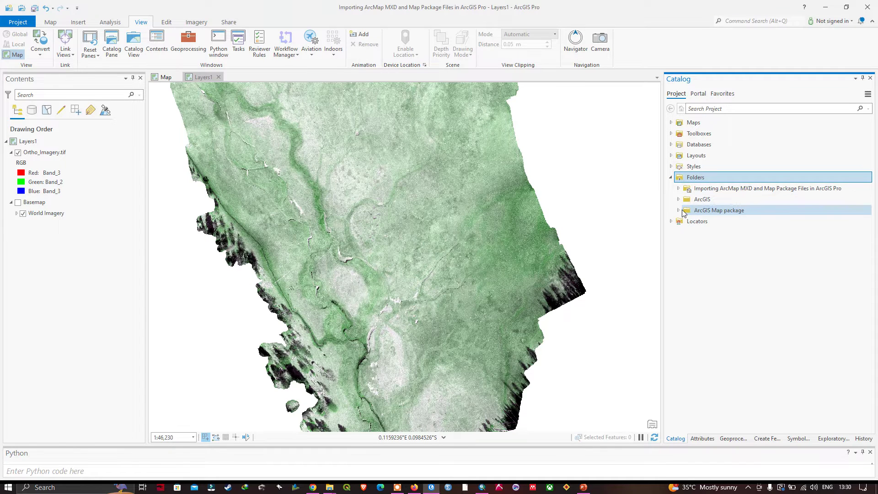
# Import Lidar_data.mpk with Add And Open, creating the Layers2 map
pyautogui.click(678, 210)
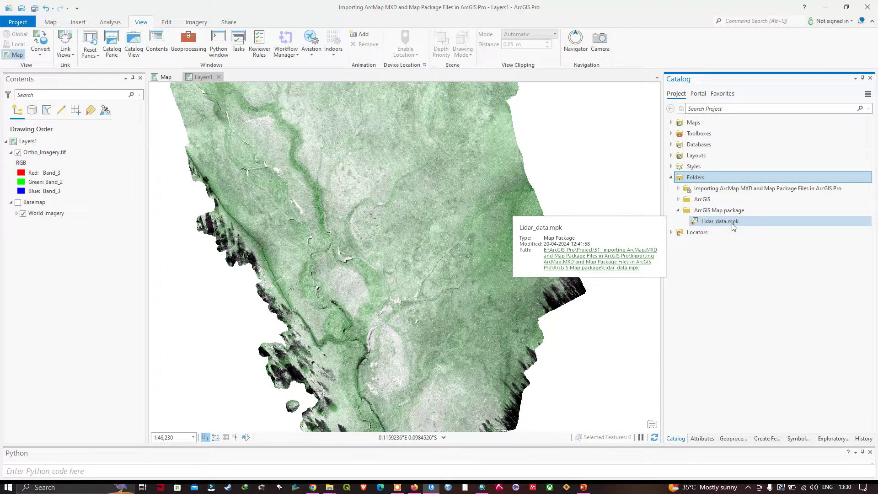
pyautogui.click(715, 224)
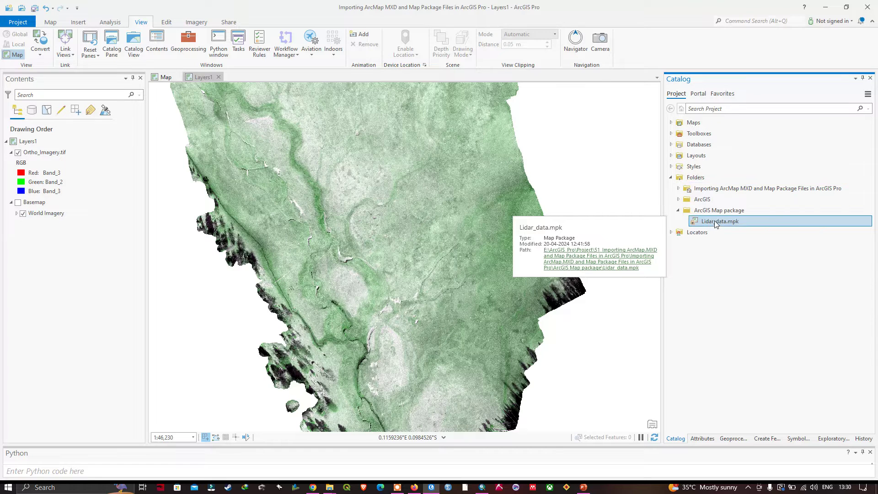
pyautogui.rightClick(716, 224)
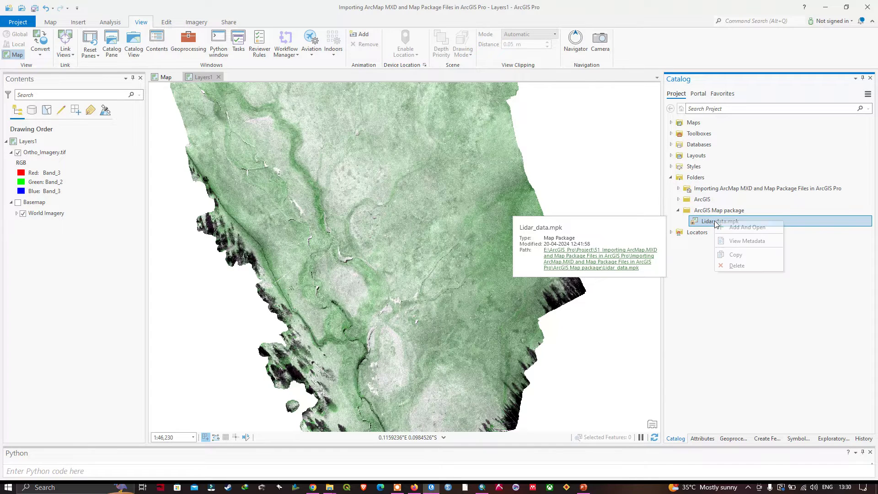
pyautogui.click(750, 228)
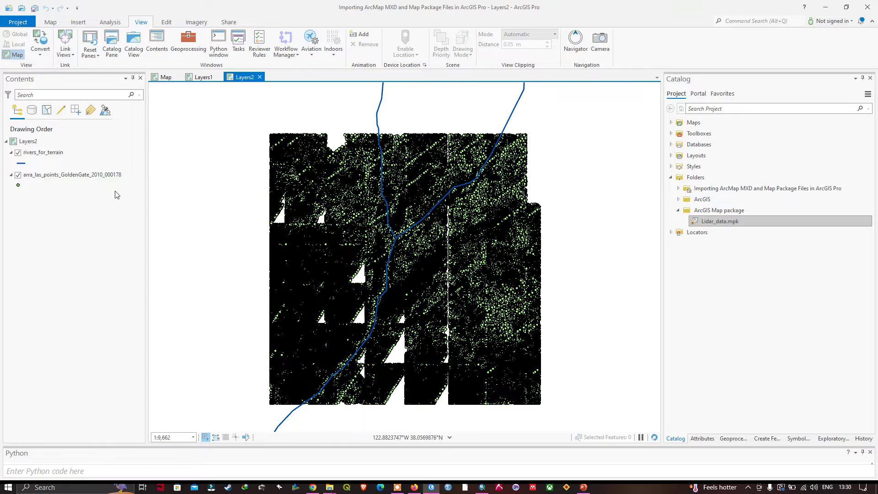
# Select the arra_las_points layer, then switch to the project folder in File Explorer
pyautogui.click(55, 174)
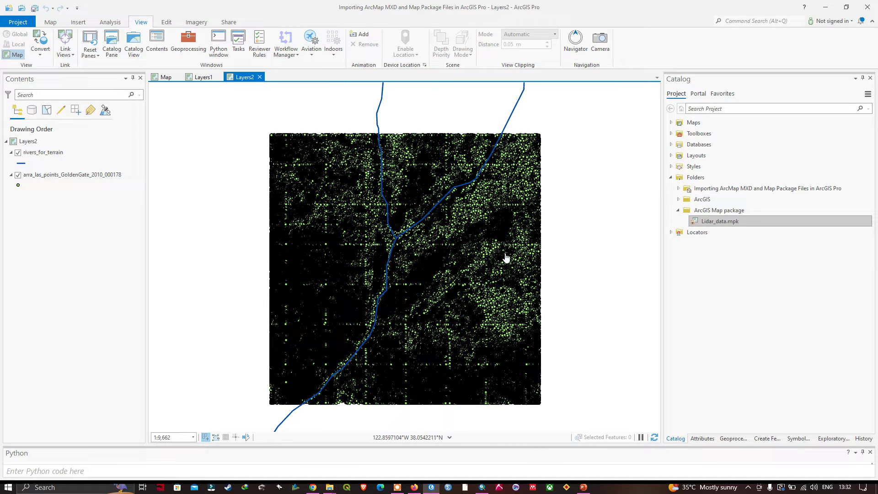
pyautogui.hotkey('alt', 'Tab')
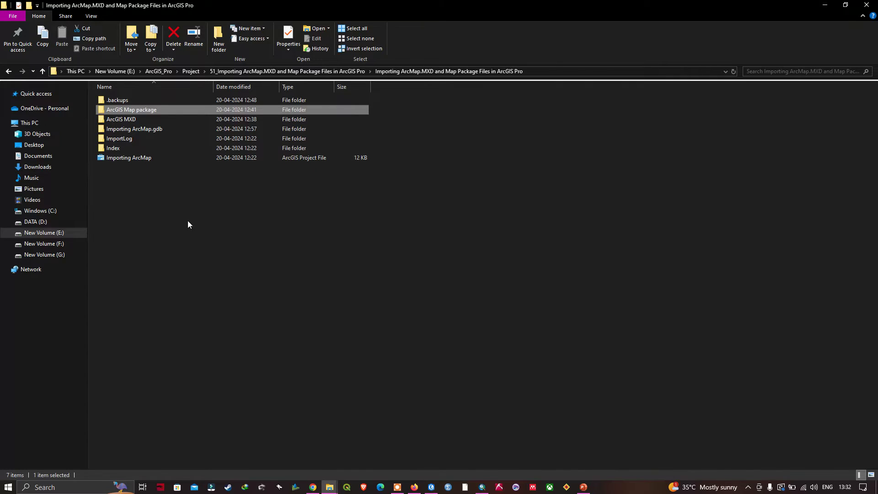
# Open the ArcGIS Map package folder and select the Lidar_data package
pyautogui.doubleClick(136, 110)
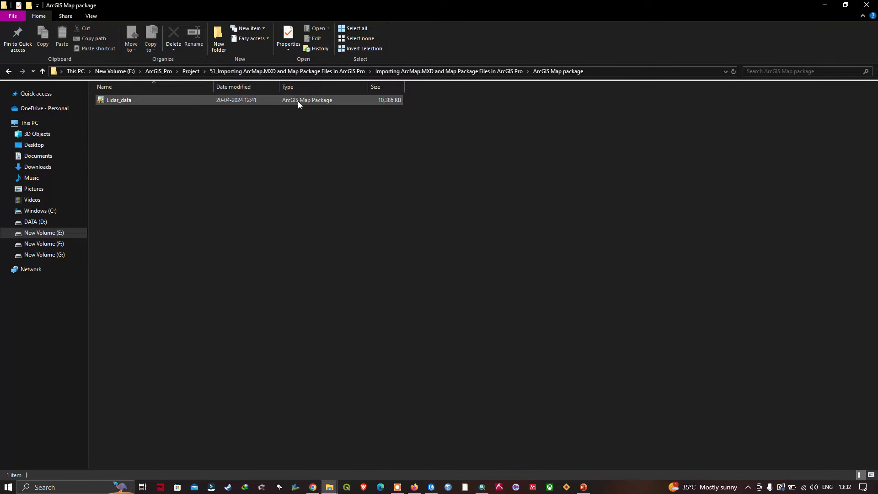
pyautogui.click(120, 101)
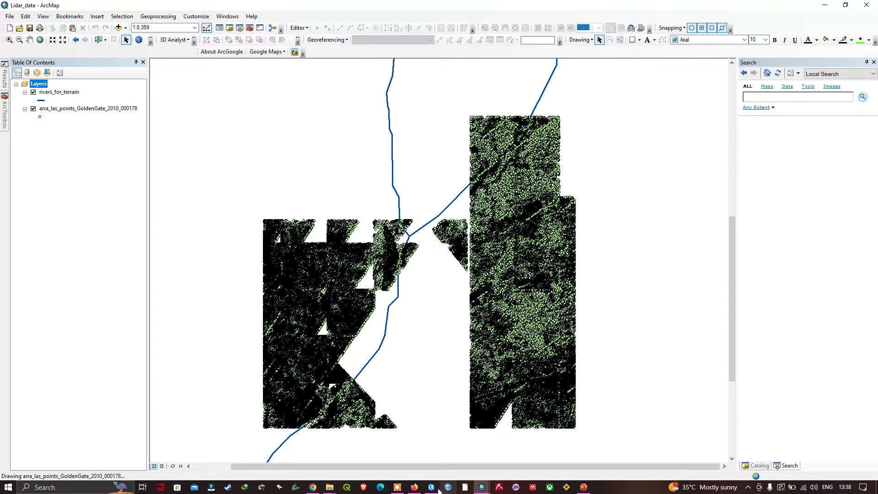
# Compare ArcGIS Pro's Layers1 ortho imagery map with the ortho imagery map in ArcMap
pyautogui.moveTo(436, 490)
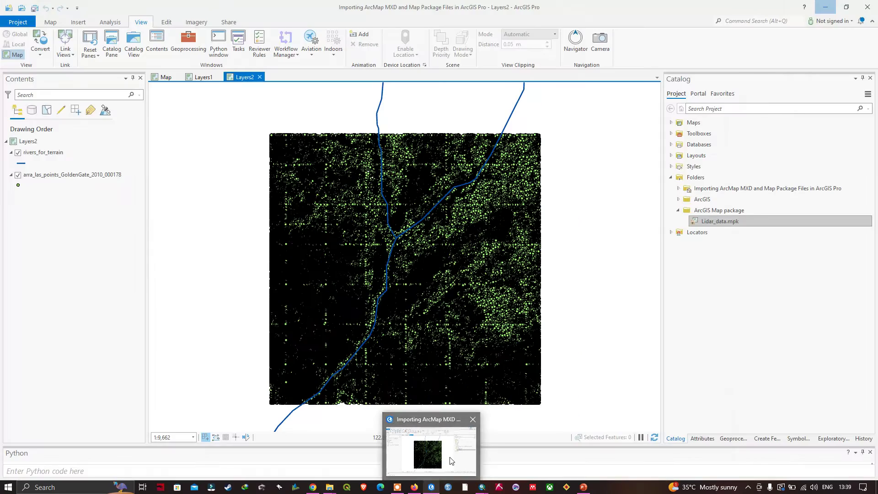
pyautogui.click(430, 450)
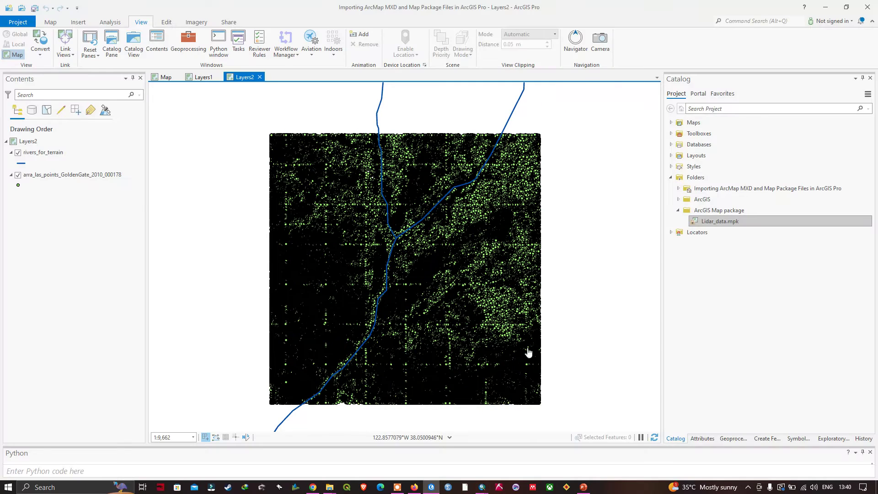
pyautogui.click(206, 77)
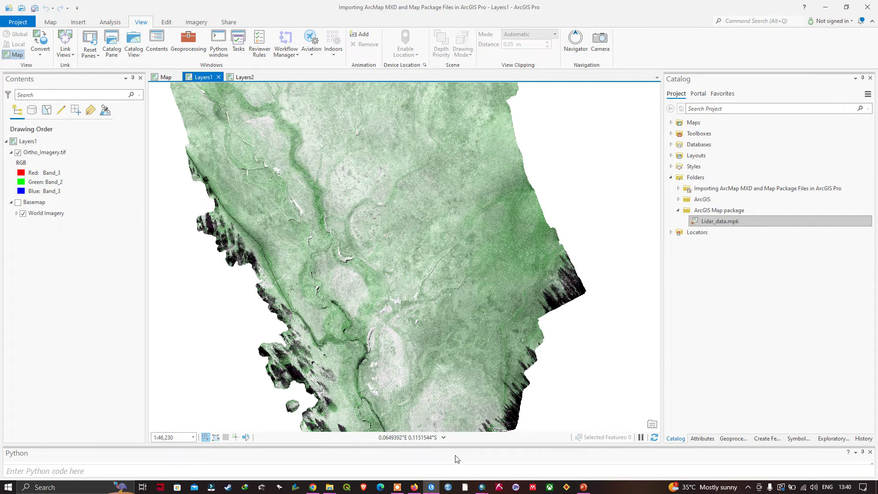
pyautogui.moveTo(481, 490)
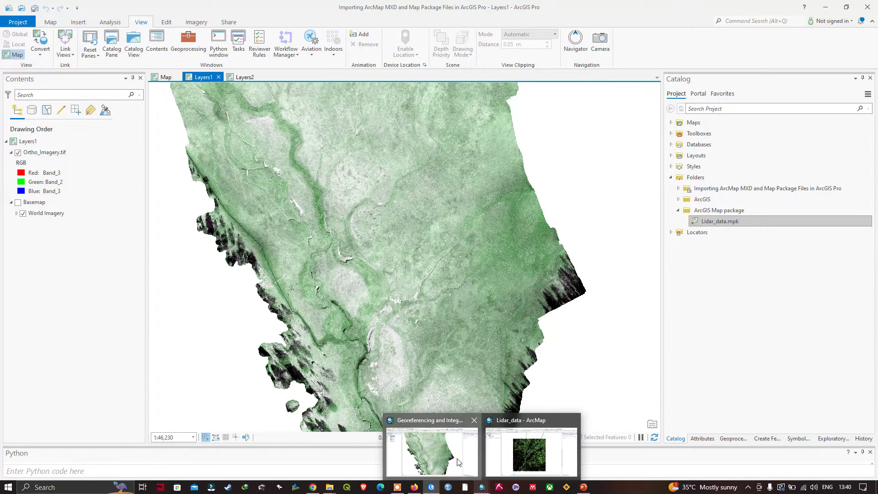
pyautogui.click(436, 455)
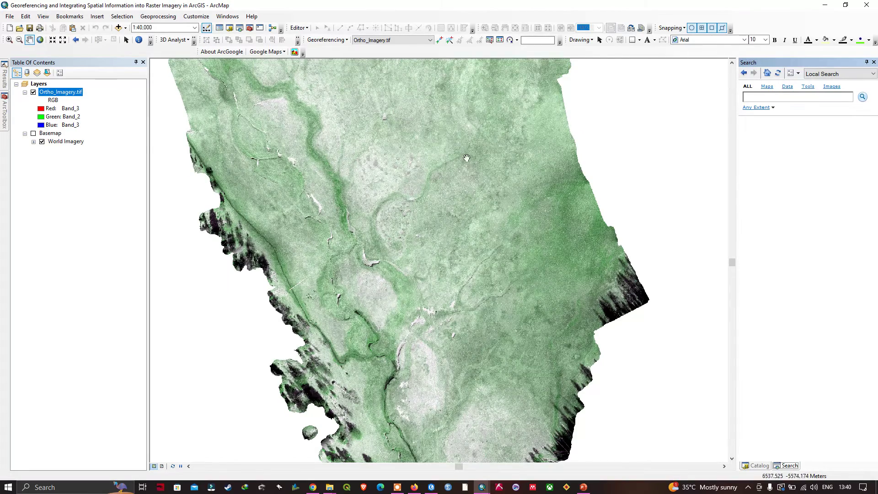
# Compare ArcGIS Pro's Layers2 LiDAR map with ArcMap's Lidar_data map
pyautogui.click(825, 6)
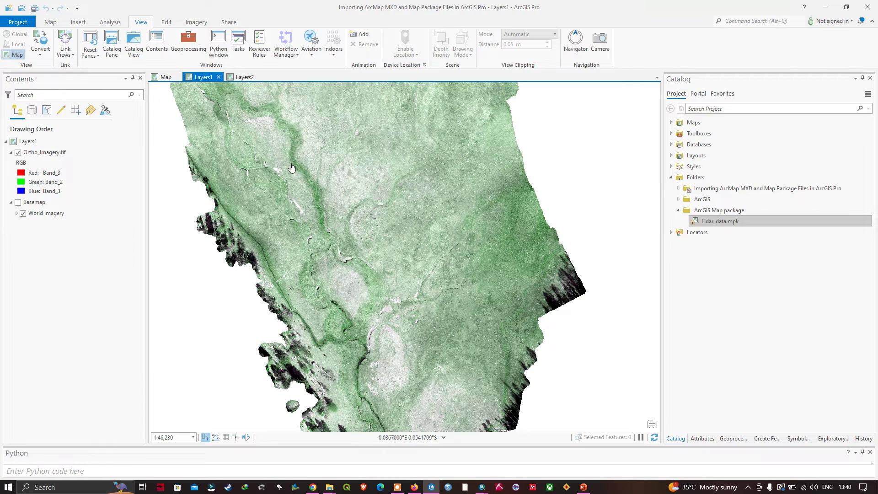
pyautogui.click(242, 78)
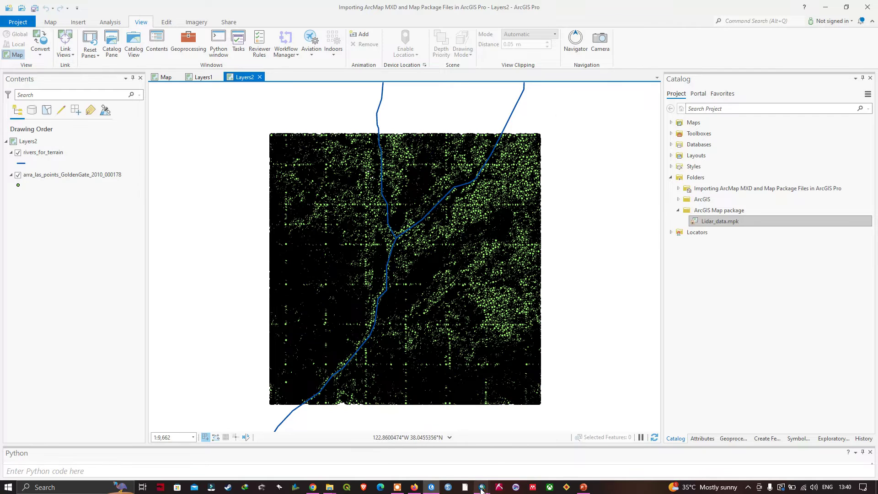
pyautogui.moveTo(481, 490)
pyautogui.click(526, 462)
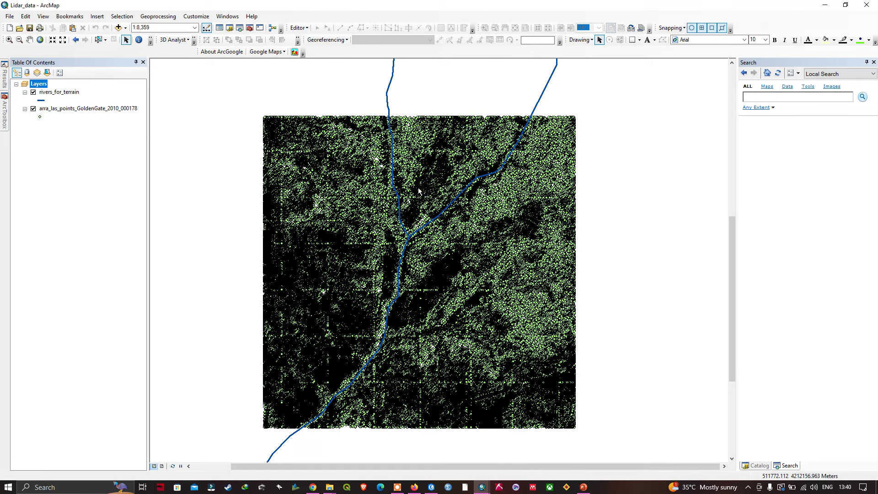